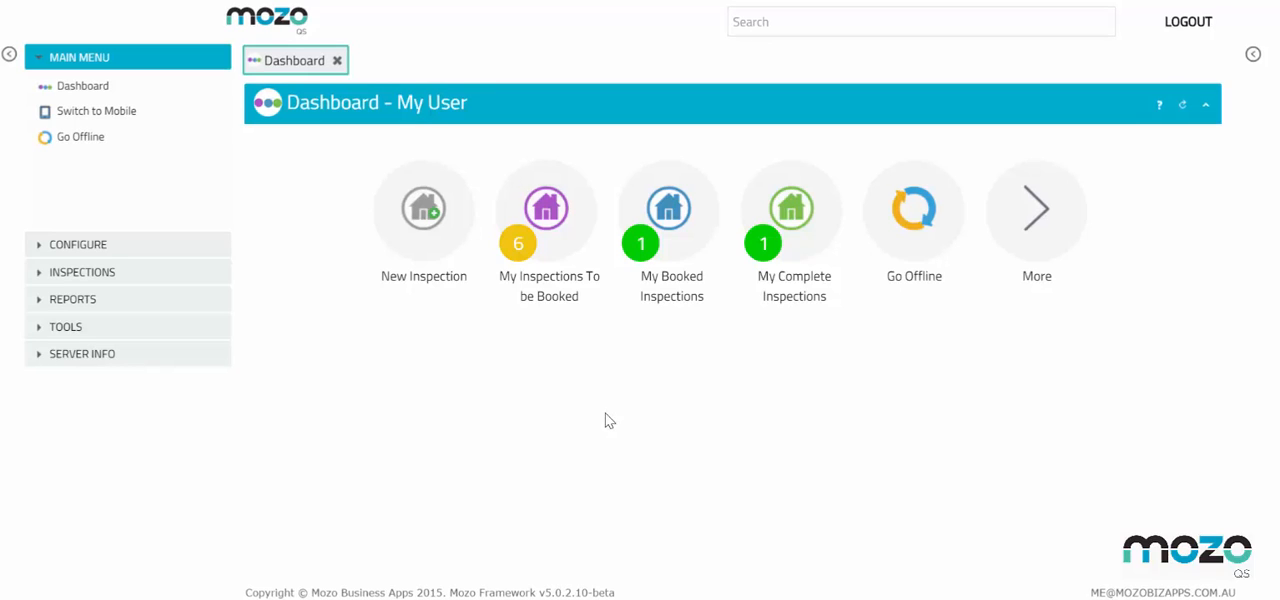
Start the booked inspection from My Booked Inspections and add BEDROOM 1 as a new inspection location
{"action": "left_click", "coordinate": [668, 233]}
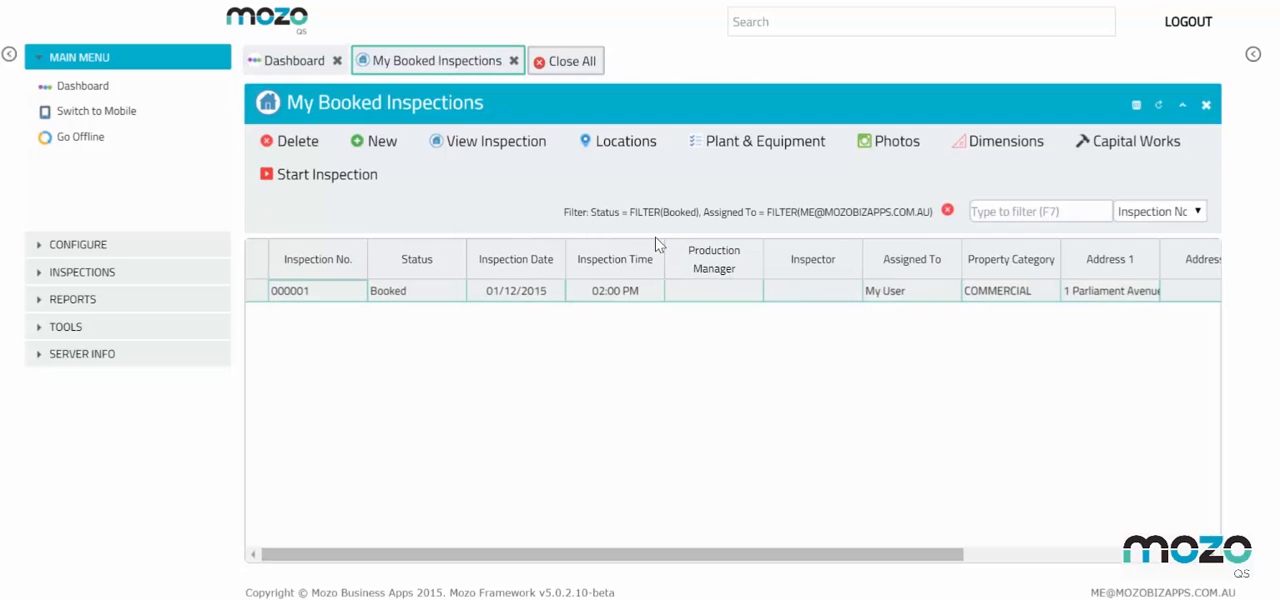
{"action": "left_click", "coordinate": [336, 187]}
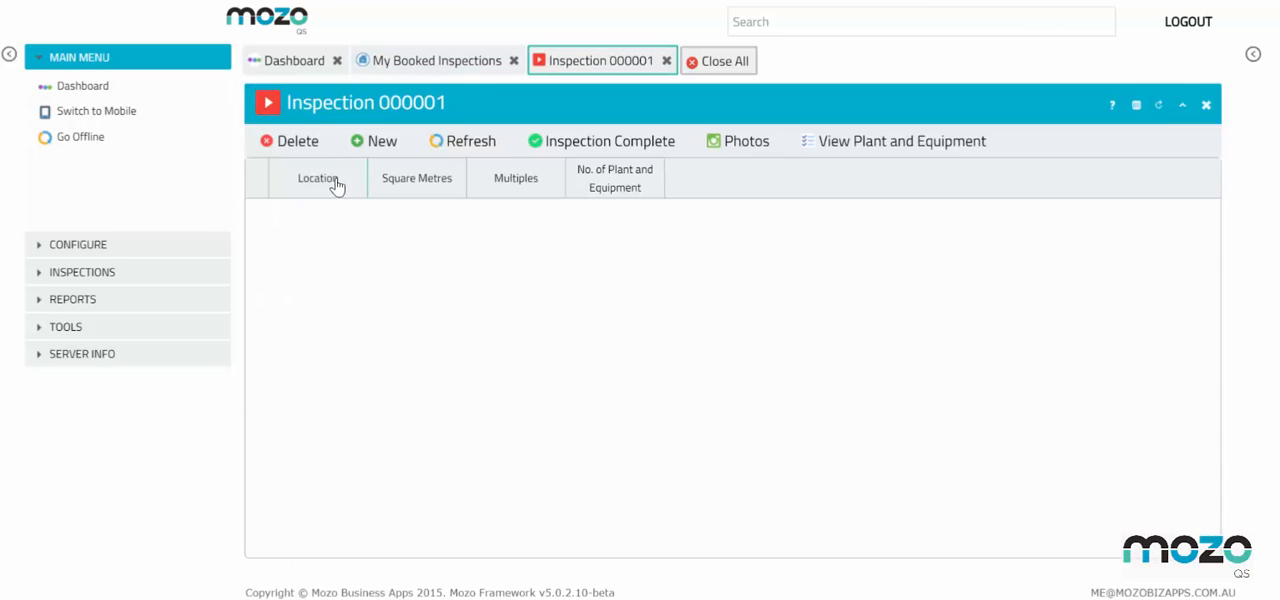
{"action": "left_click", "coordinate": [377, 148]}
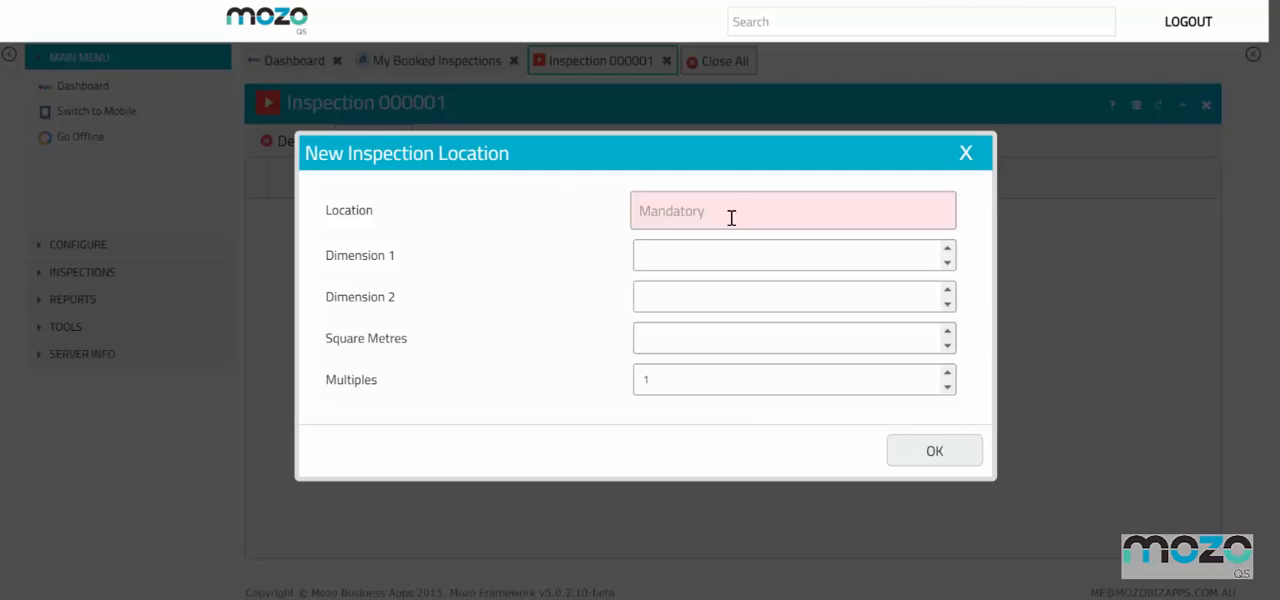
{"action": "left_click", "coordinate": [731, 215]}
{"action": "left_click", "coordinate": [707, 310]}
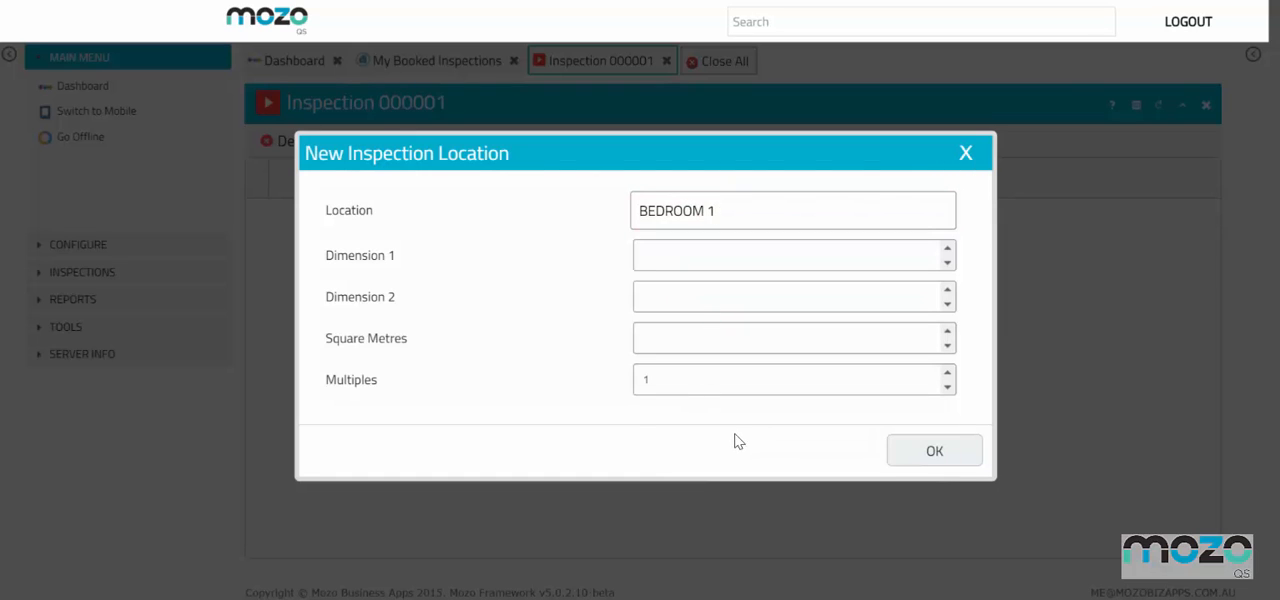
{"action": "left_click", "coordinate": [928, 455]}
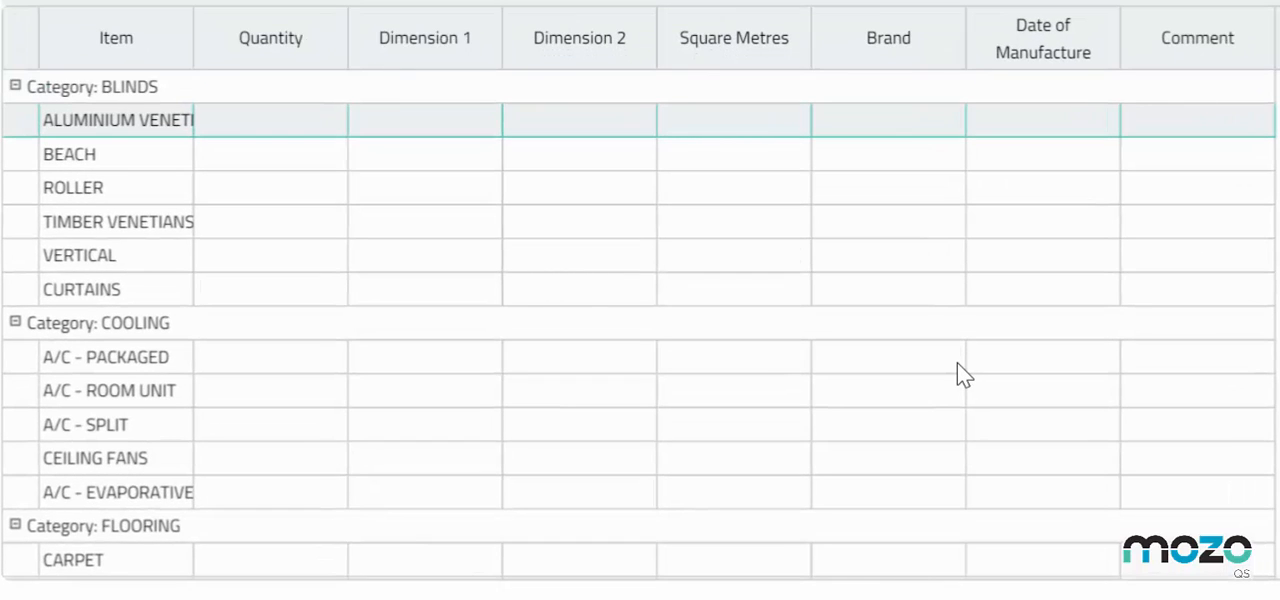
{"action": "scroll", "coordinate": [957, 363], "scroll_direction": "down", "scroll_amount": 5}
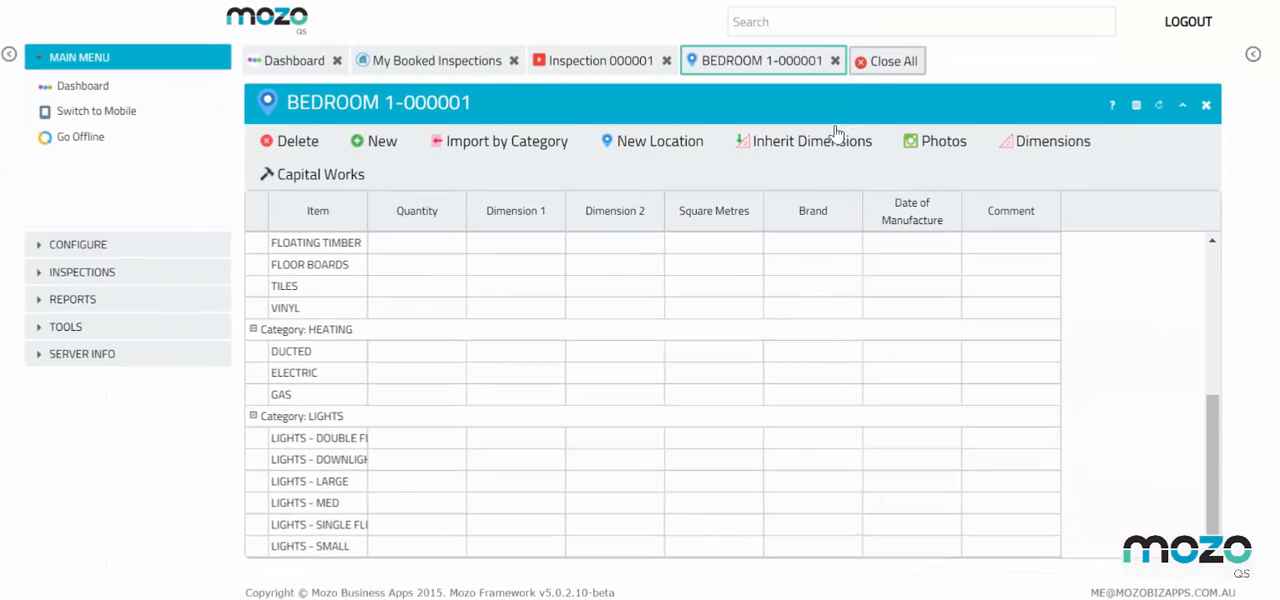
Close all open pages and open Inspection Setup from the additional dashboard options
{"action": "left_click", "coordinate": [862, 64]}
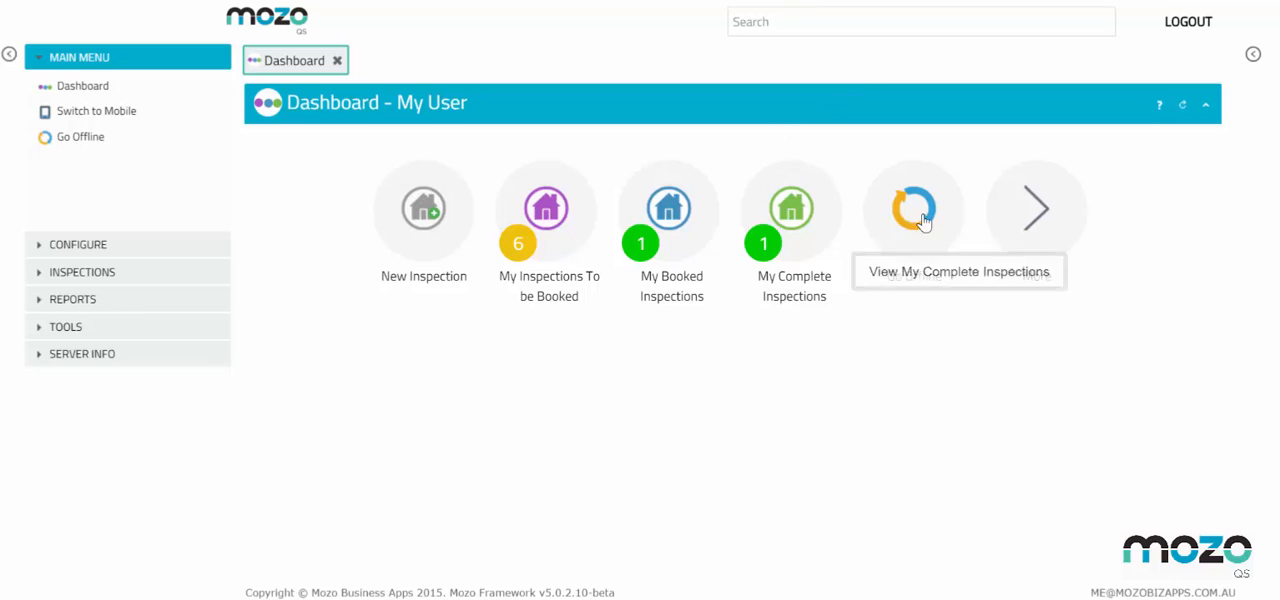
{"action": "left_click", "coordinate": [1036, 206]}
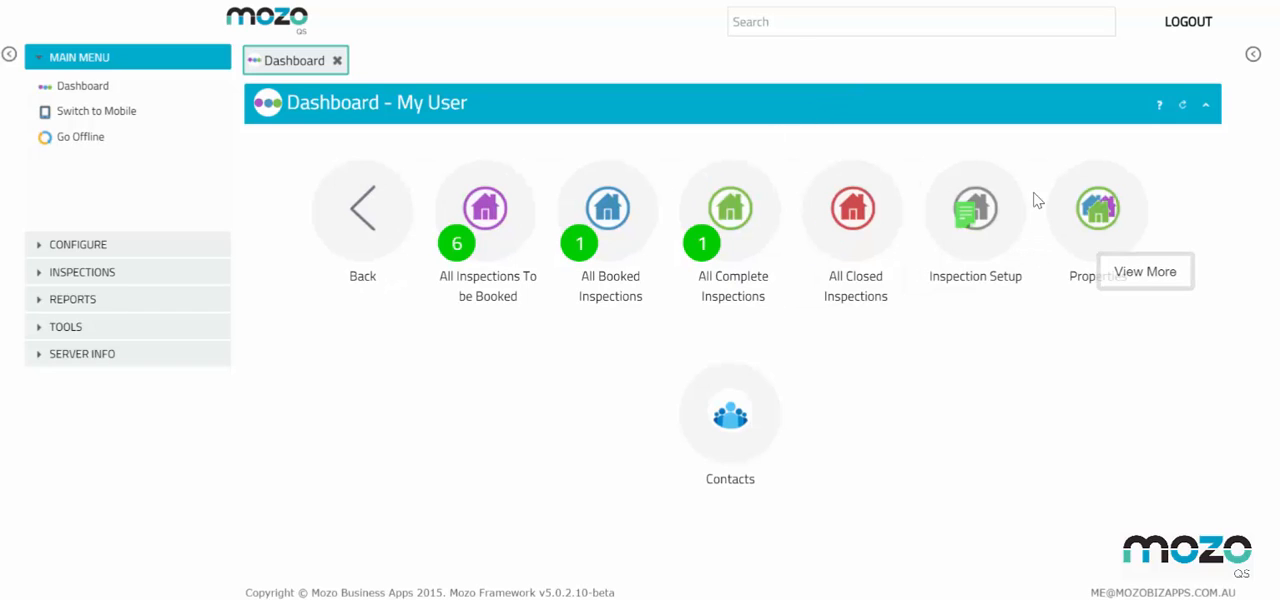
{"action": "left_click", "coordinate": [978, 222]}
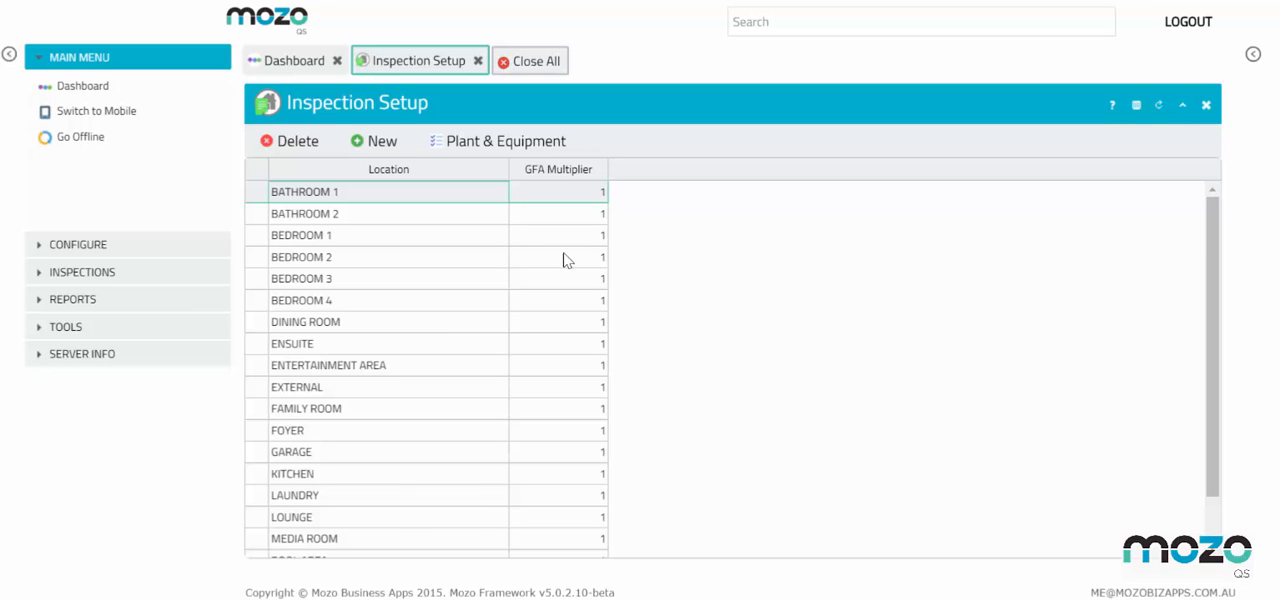
Examine the plant and equipment items set up for the BEDROOM 1 location, then close that list
{"action": "left_click", "coordinate": [371, 241]}
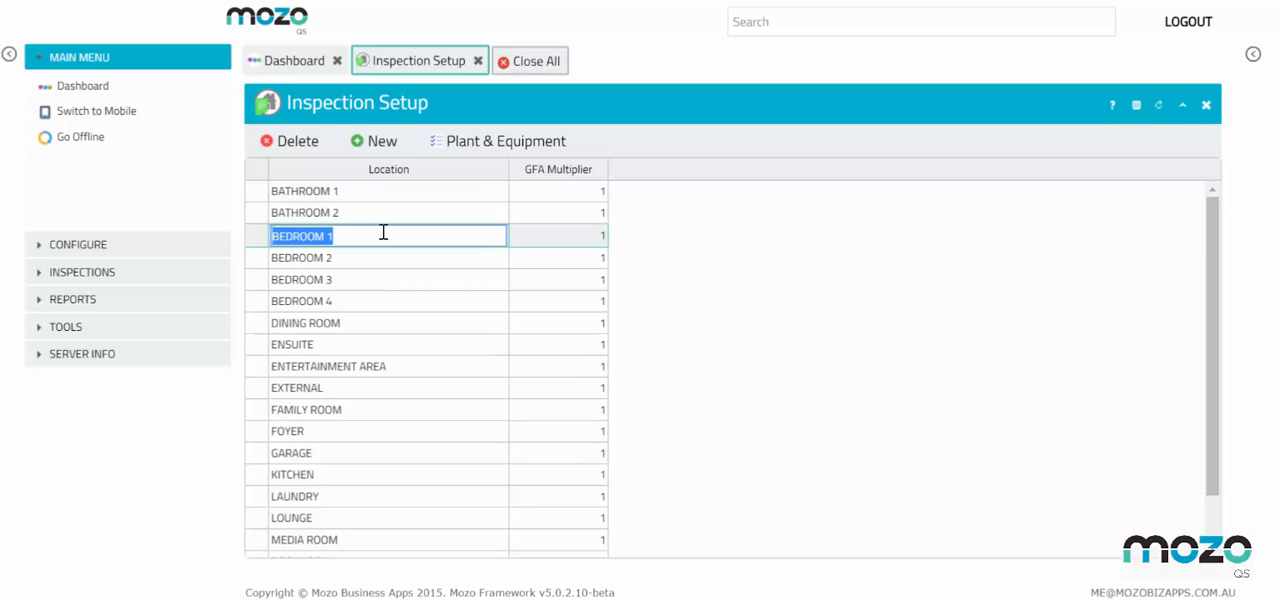
{"action": "left_click", "coordinate": [516, 148]}
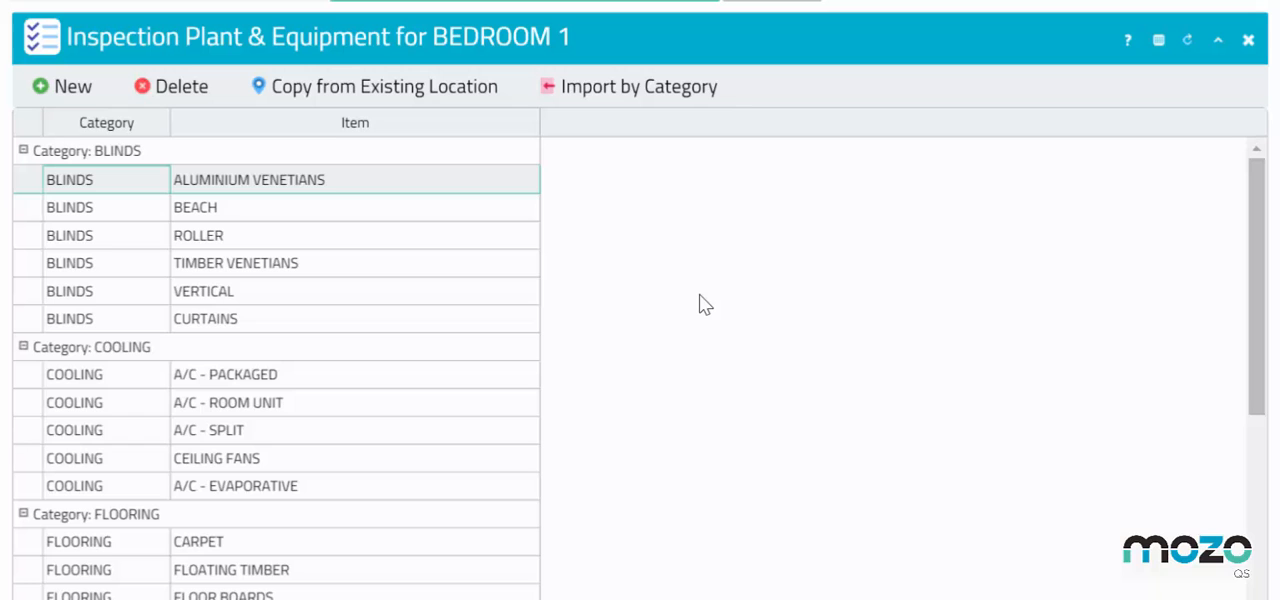
{"action": "scroll", "coordinate": [700, 304], "scroll_direction": "down", "scroll_amount": 1}
{"action": "scroll", "coordinate": [701, 296], "scroll_direction": "down", "scroll_amount": 2}
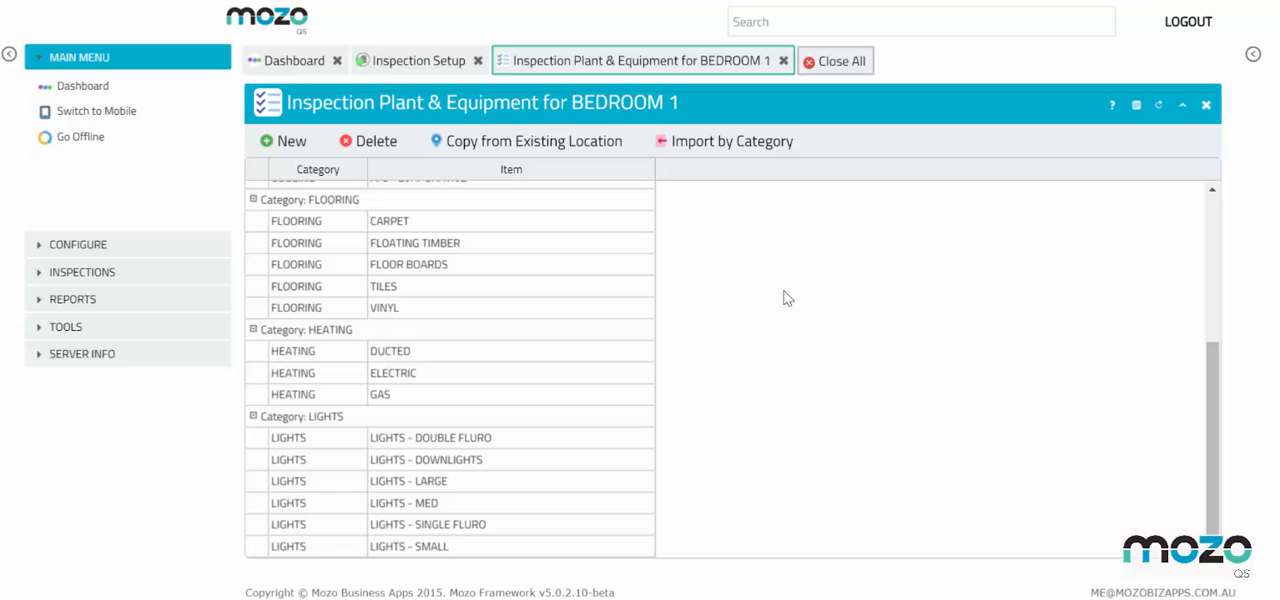
{"action": "left_click", "coordinate": [784, 64]}
{"action": "left_click", "coordinate": [784, 61]}
Review the plant and equipment items set up for the BATHROOM 1 location and close that list
{"action": "left_click", "coordinate": [397, 191]}
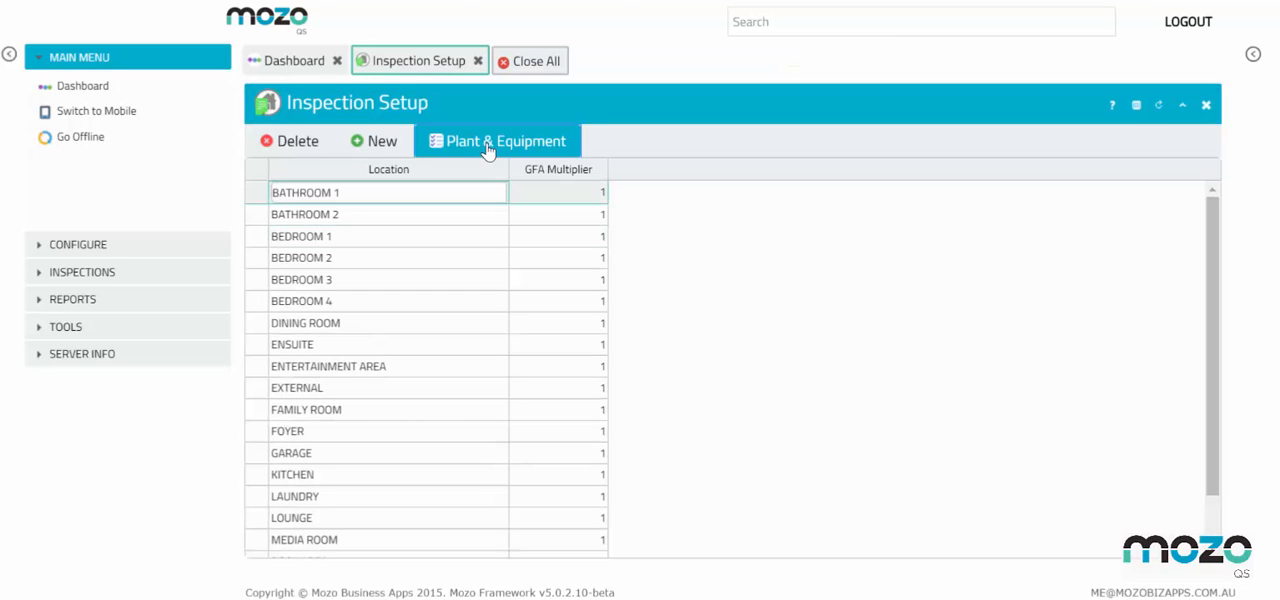
{"action": "left_click", "coordinate": [489, 142]}
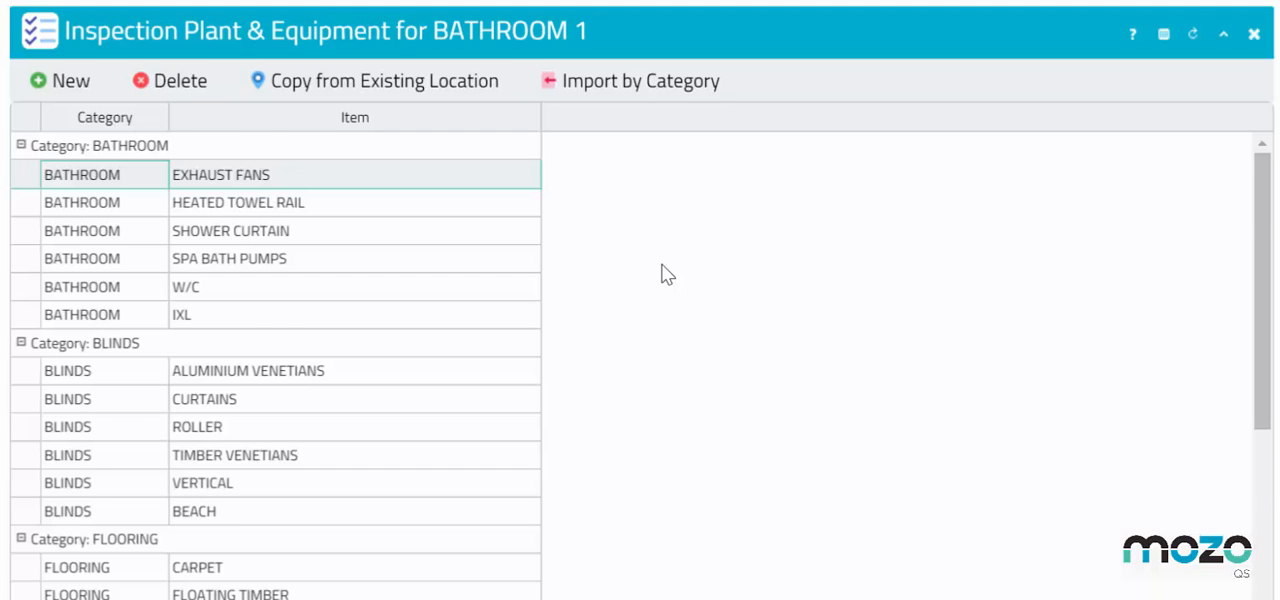
{"action": "scroll", "coordinate": [667, 274], "scroll_direction": "down", "scroll_amount": 5}
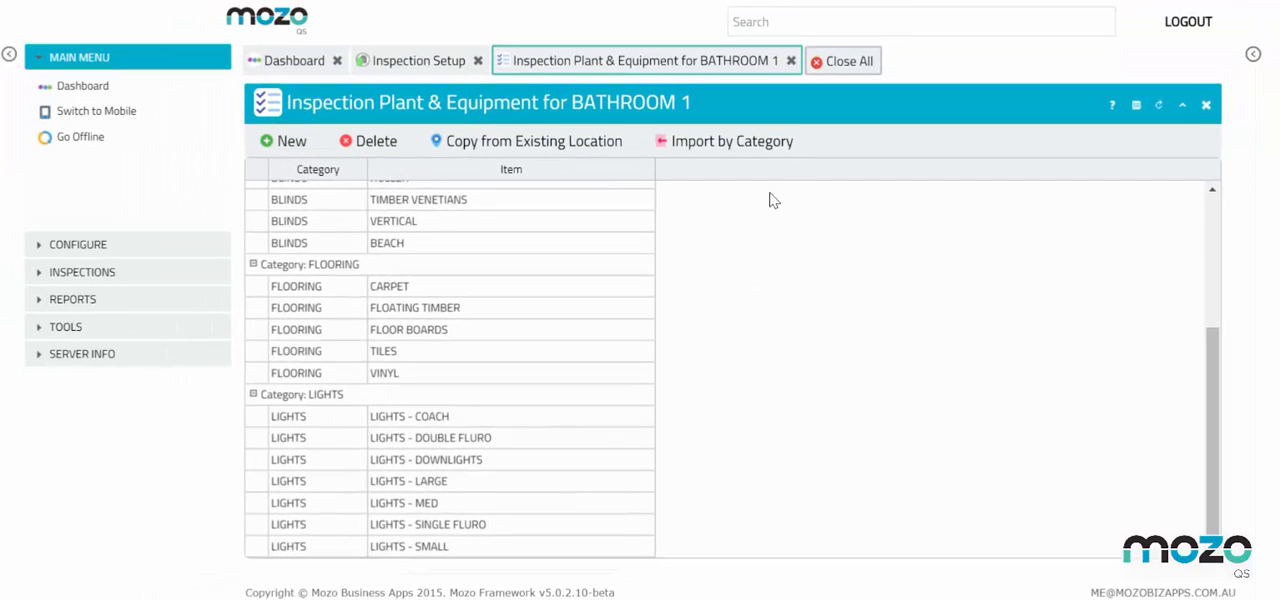
{"action": "left_click", "coordinate": [791, 61]}
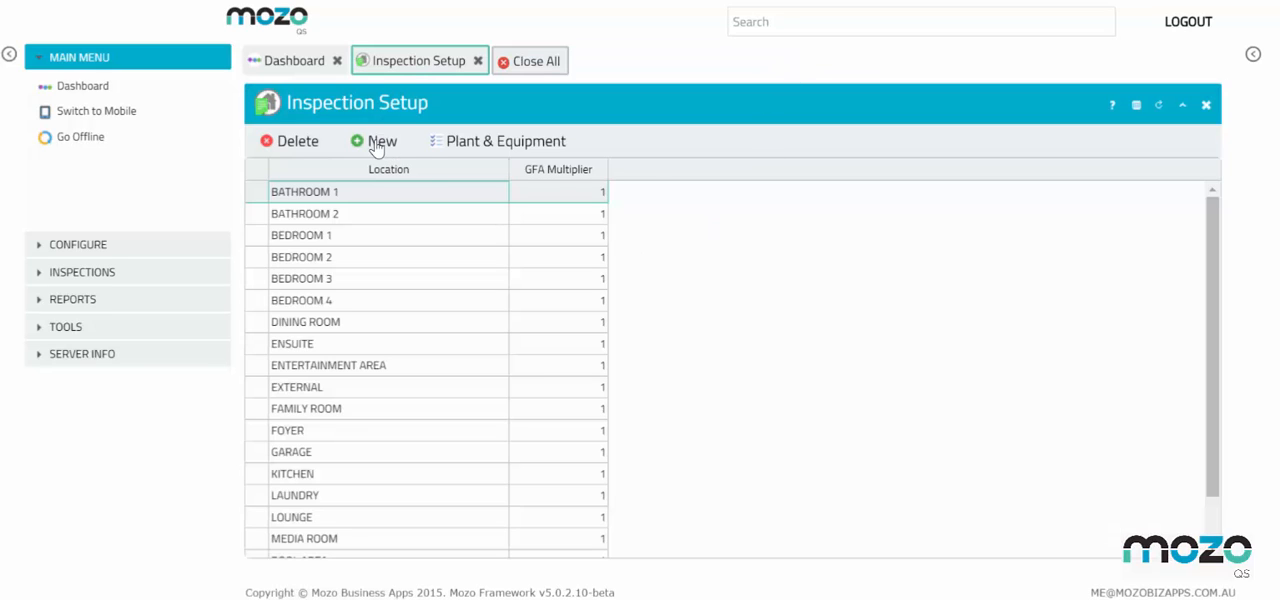
Add a new location named ENSUITE 2 to the Inspection Setup list
{"action": "left_click", "coordinate": [376, 149]}
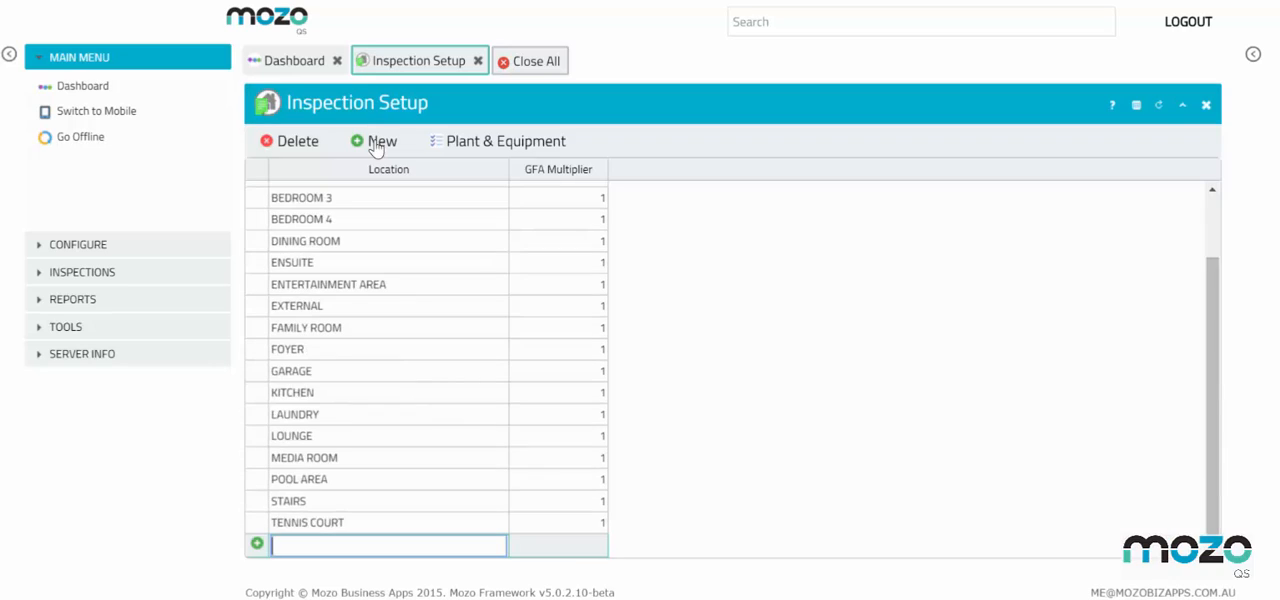
{"action": "type", "text": "ENSUITE 2"}
{"action": "key", "text": "Tab"}
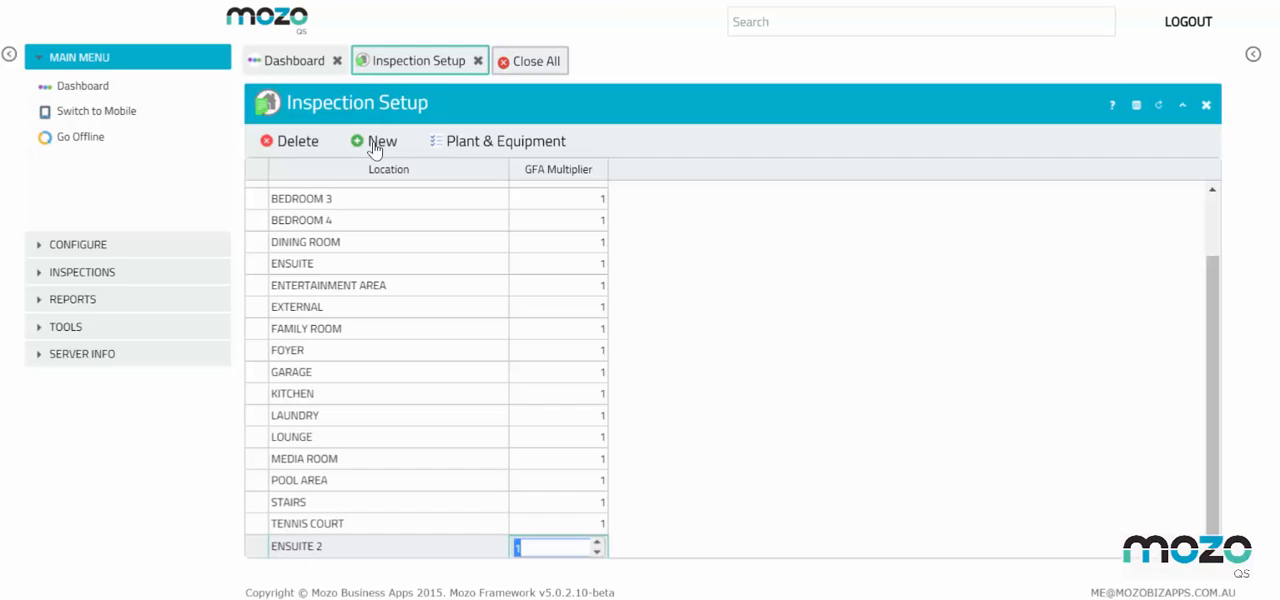
Open the plant and equipment for ENSUITE 2 and add the EXHAUST FANS item from the BATHROOM category
{"action": "left_click", "coordinate": [478, 145]}
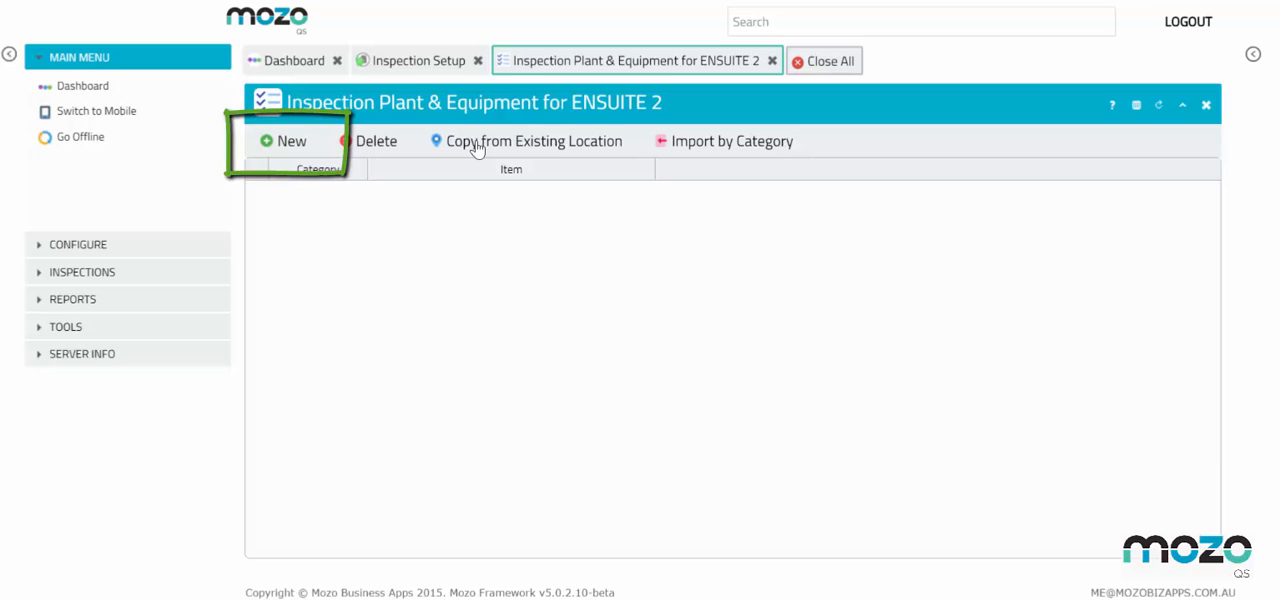
{"action": "left_click", "coordinate": [288, 152]}
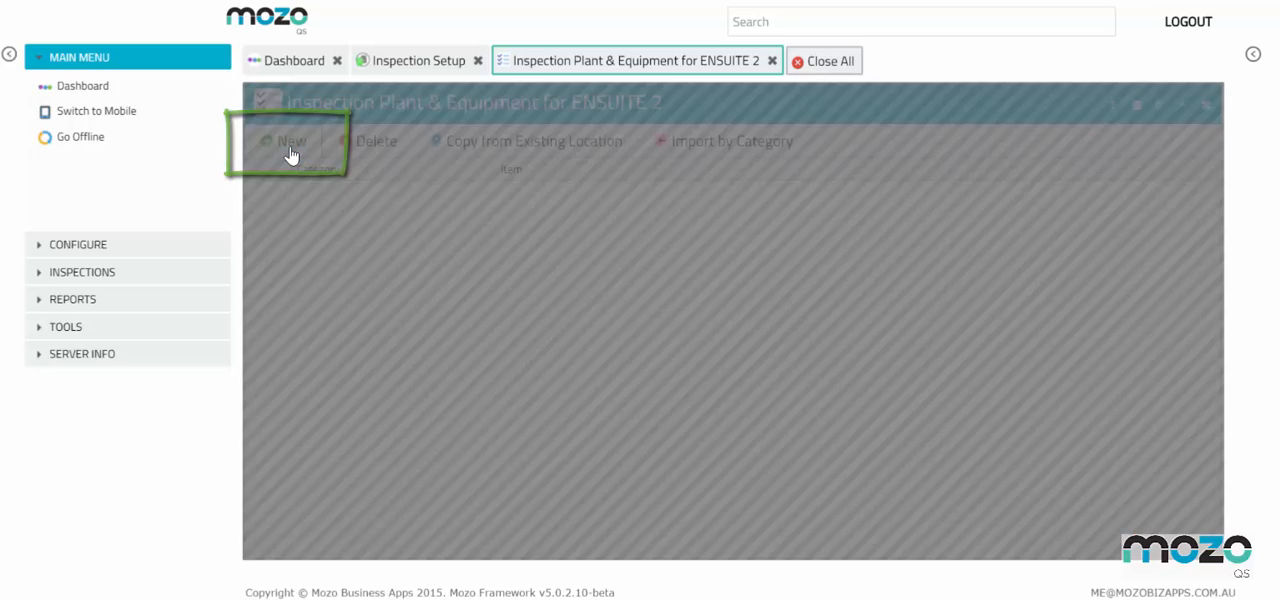
{"action": "left_click", "coordinate": [357, 195]}
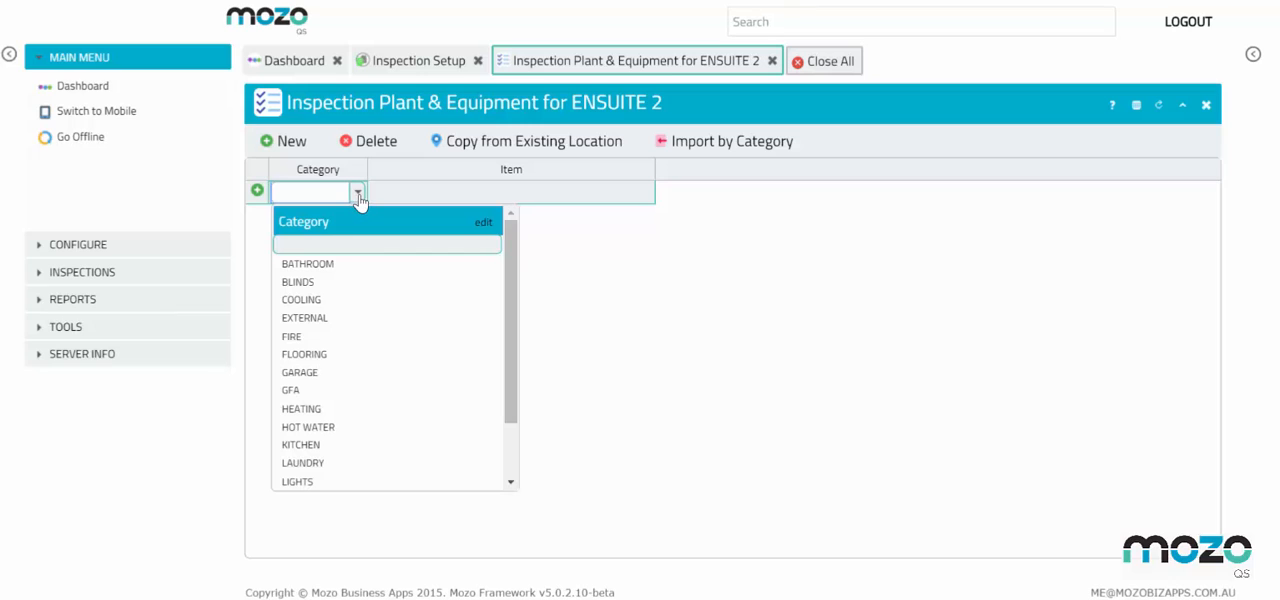
{"action": "left_click", "coordinate": [365, 265]}
{"action": "left_click", "coordinate": [591, 196]}
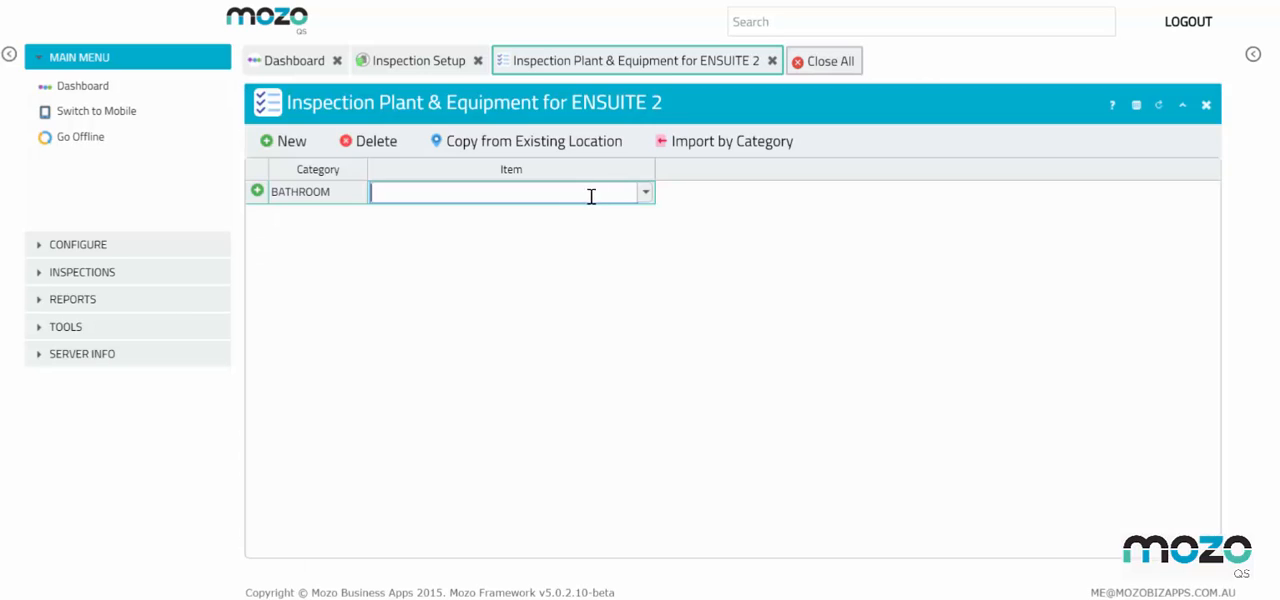
{"action": "left_click", "coordinate": [645, 193]}
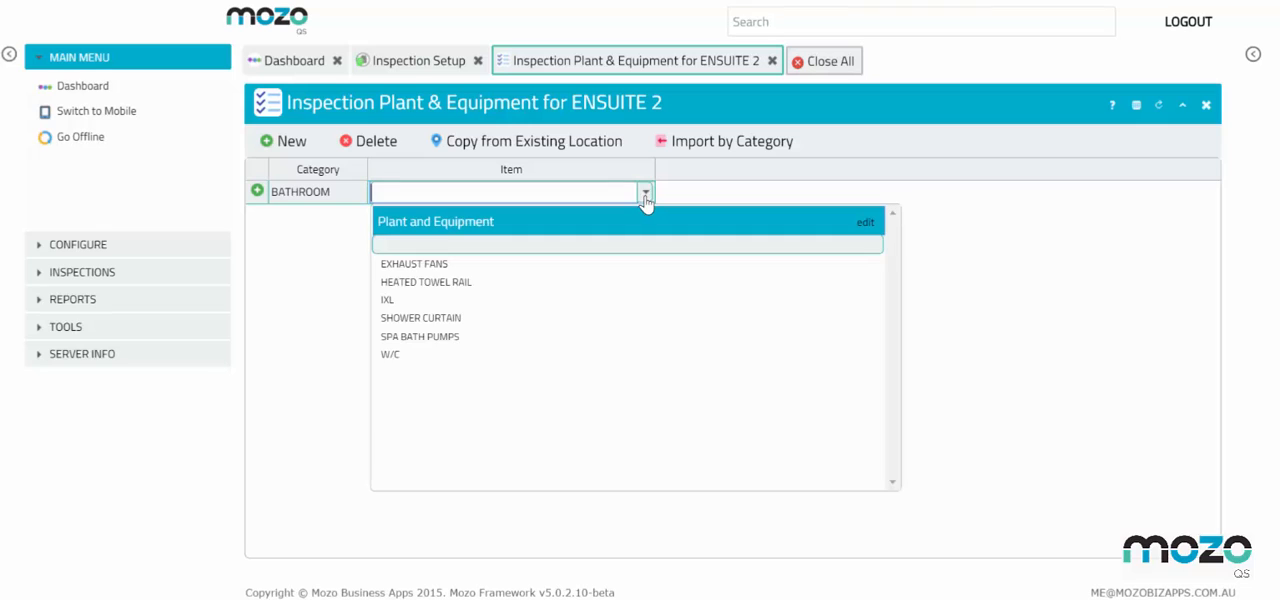
{"action": "left_click", "coordinate": [582, 265]}
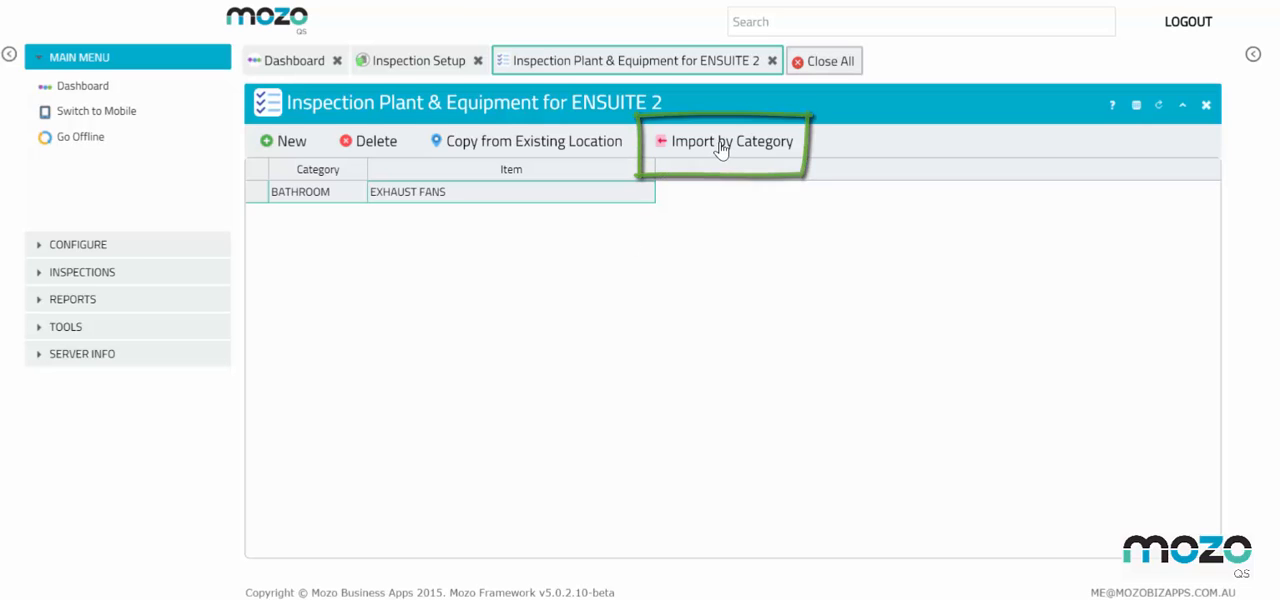
Import all plant and equipment items of the BATHROOM and FLOORING categories into ENSUITE 2
{"action": "left_click", "coordinate": [721, 144]}
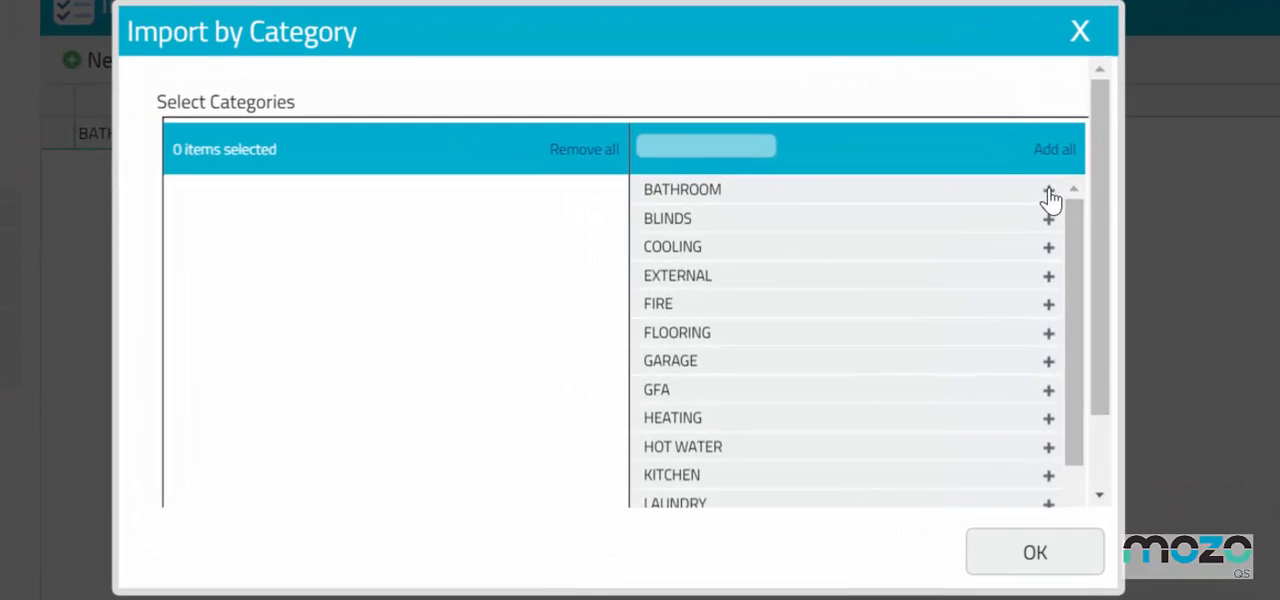
{"action": "left_click", "coordinate": [1048, 192]}
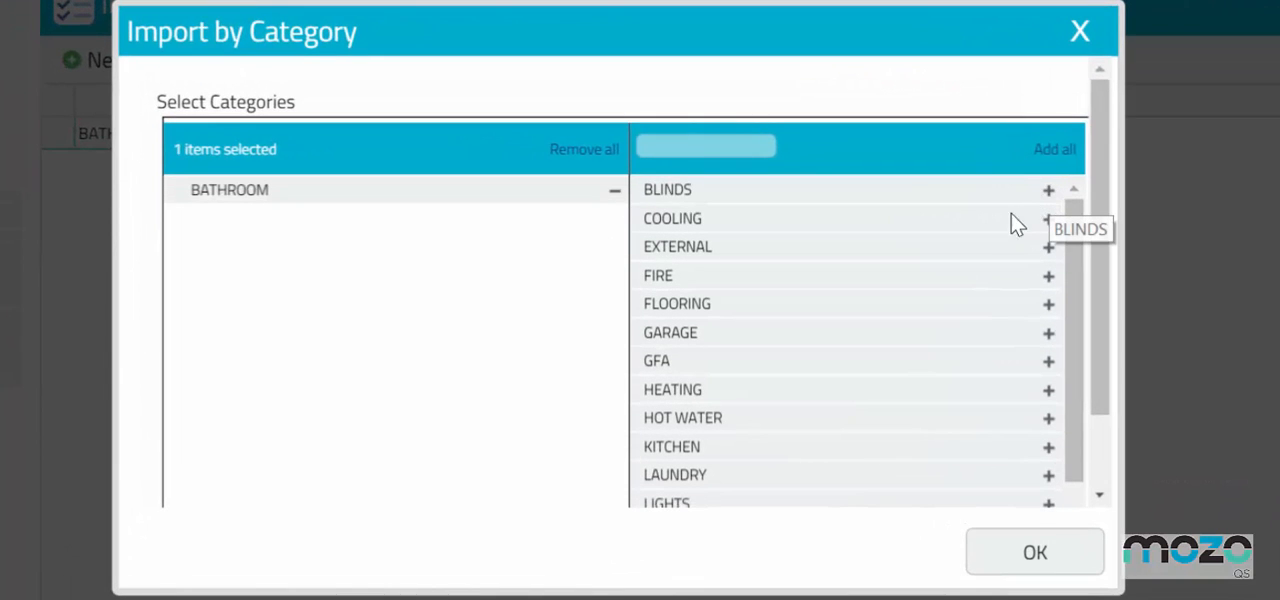
{"action": "left_click", "coordinate": [1048, 306]}
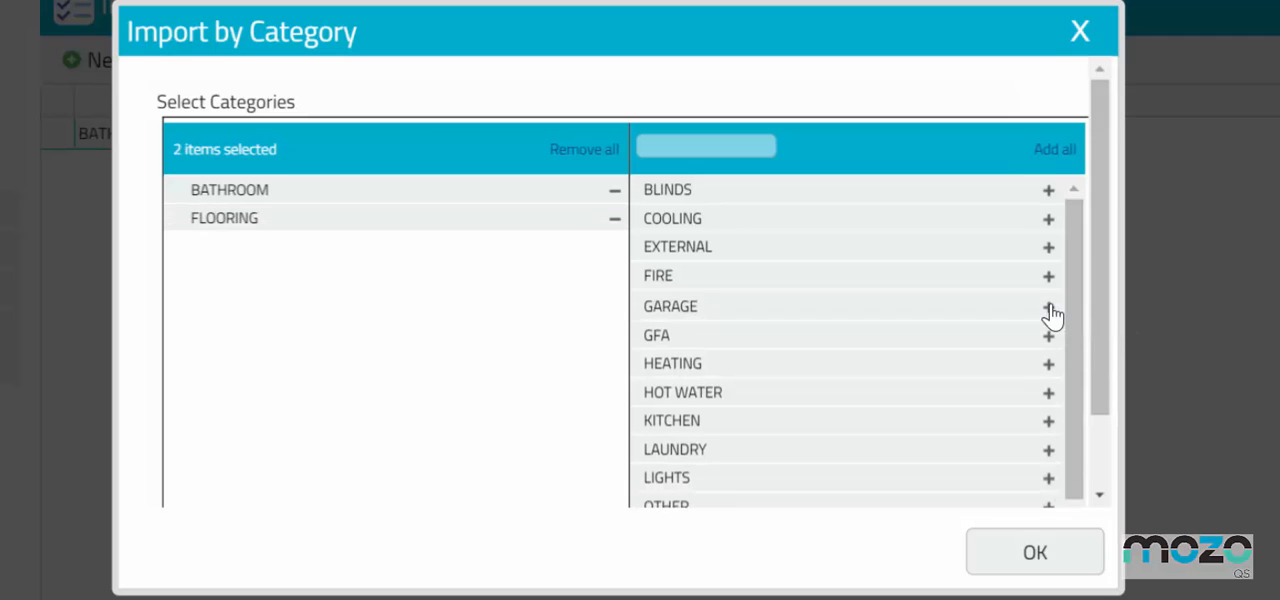
{"action": "left_click", "coordinate": [1020, 566]}
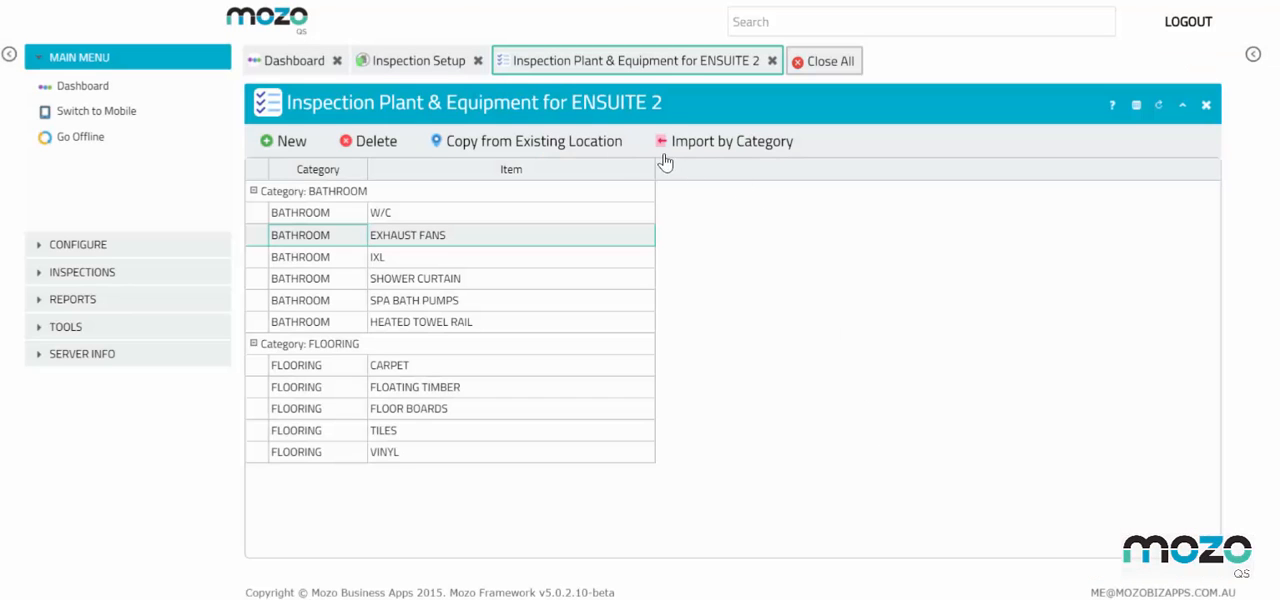
Copy the plant and equipment from the existing ENSUITE location into ENSUITE 2 and check the resulting list
{"action": "left_click", "coordinate": [591, 145]}
{"action": "left_click", "coordinate": [703, 297]}
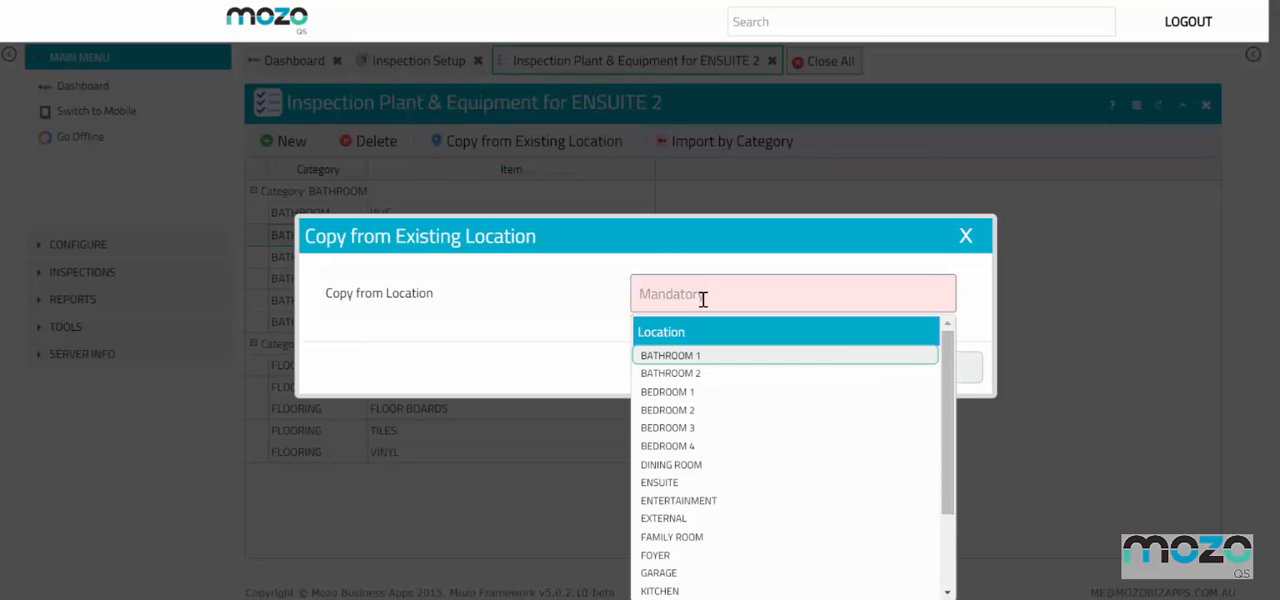
{"action": "left_click", "coordinate": [686, 482]}
{"action": "left_click", "coordinate": [909, 376]}
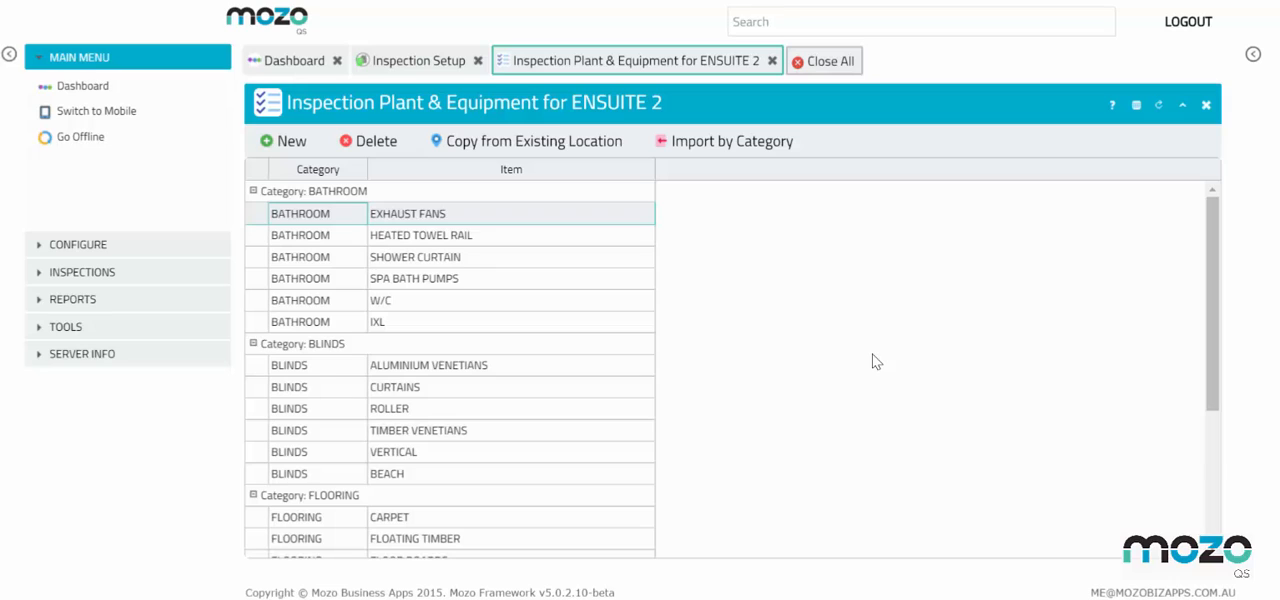
{"action": "scroll", "coordinate": [877, 362], "scroll_direction": "down", "scroll_amount": 5}
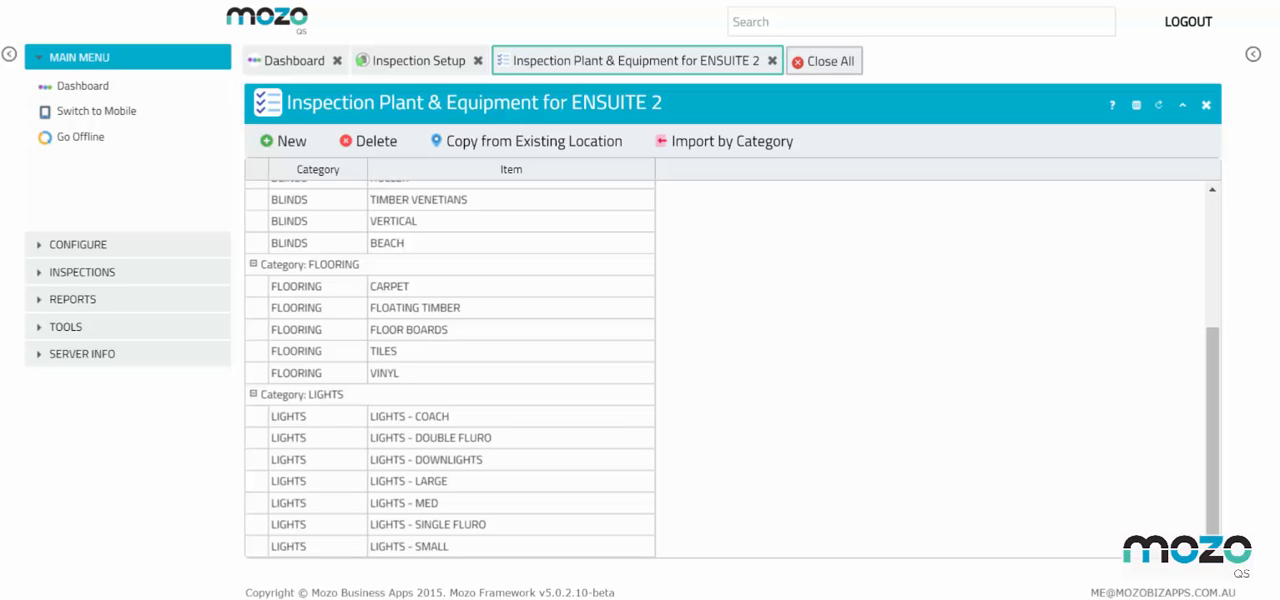
Close all setup pages, return to the main dashboard and start the booked inspection again
{"action": "left_click", "coordinate": [821, 70]}
{"action": "left_click", "coordinate": [364, 216]}
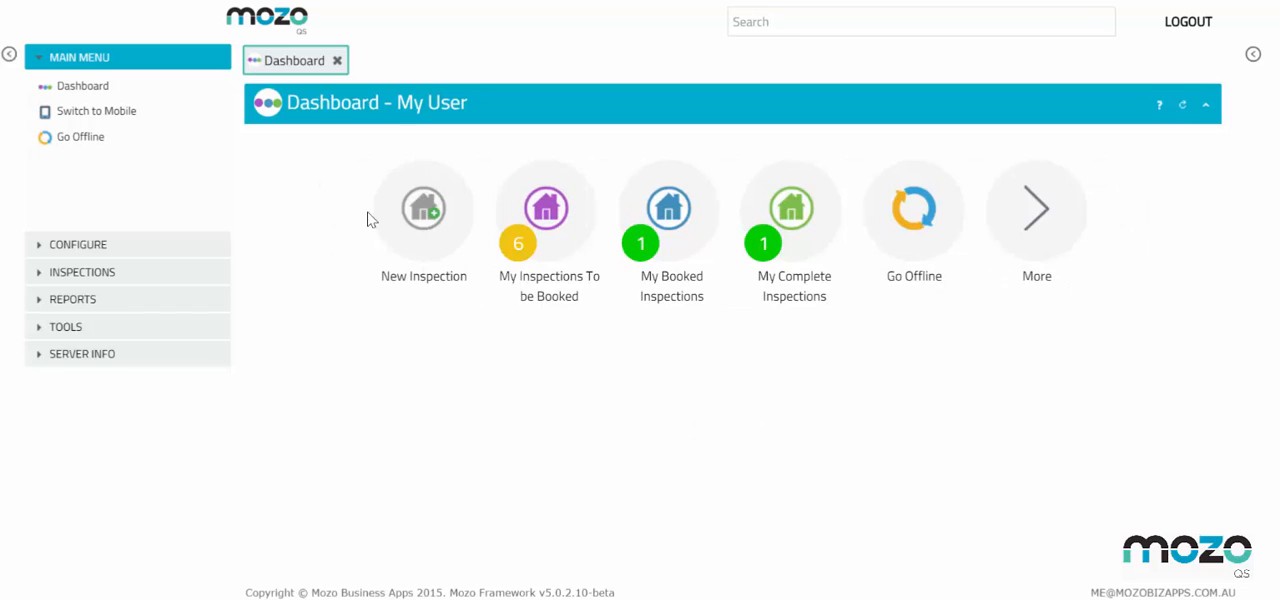
{"action": "left_click", "coordinate": [685, 225]}
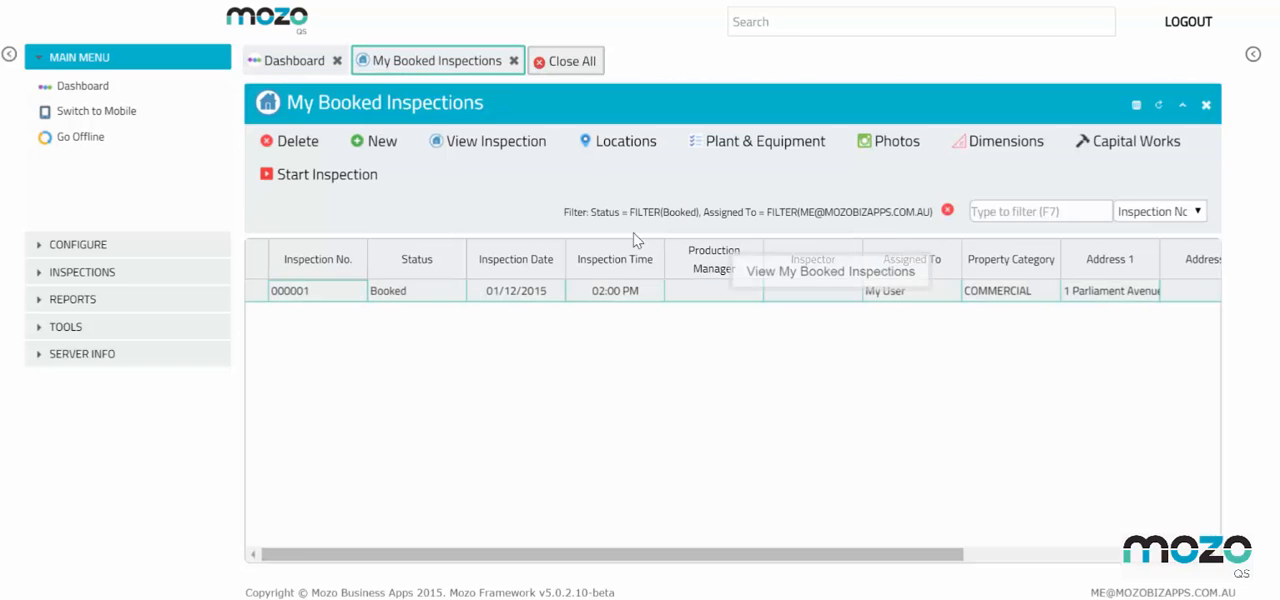
{"action": "left_click", "coordinate": [310, 176]}
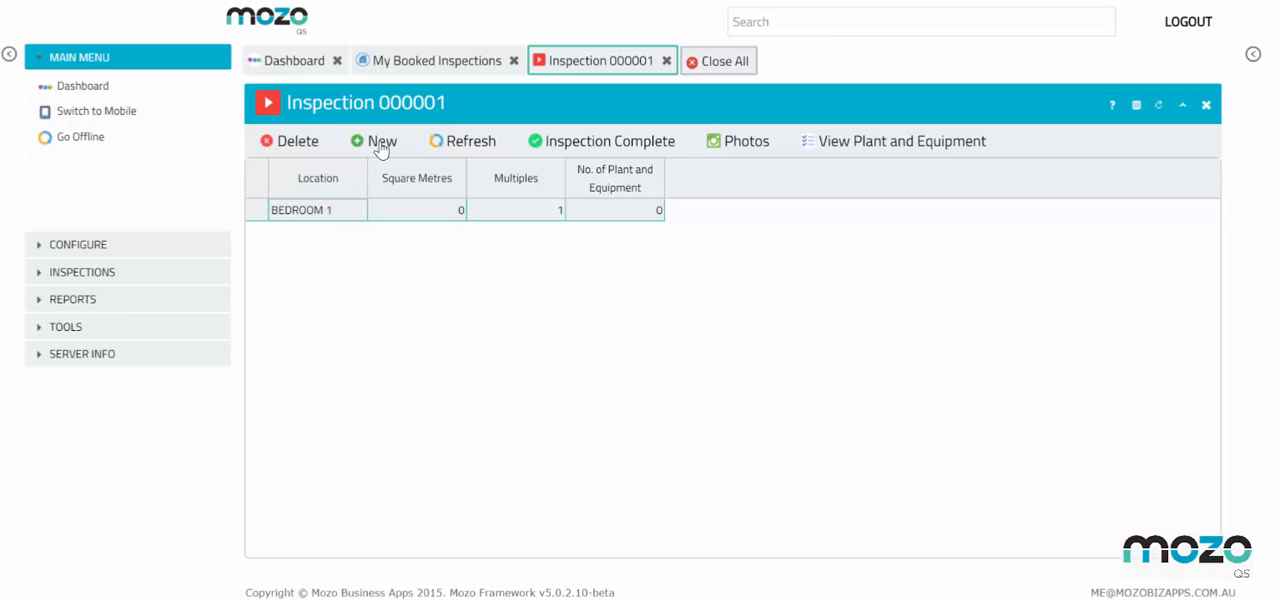
Add ENSUITE 2 as a new inspection location and look through its plant and equipment items
{"action": "left_click", "coordinate": [380, 146]}
{"action": "left_click", "coordinate": [686, 215]}
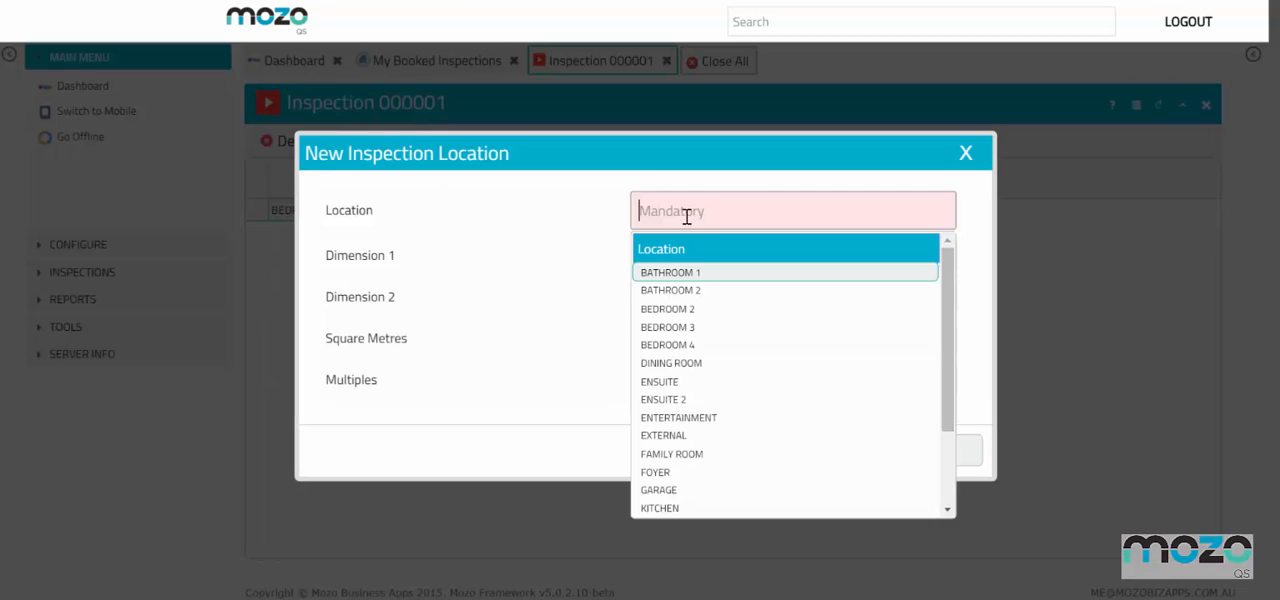
{"action": "left_click", "coordinate": [688, 401]}
{"action": "left_click", "coordinate": [926, 452]}
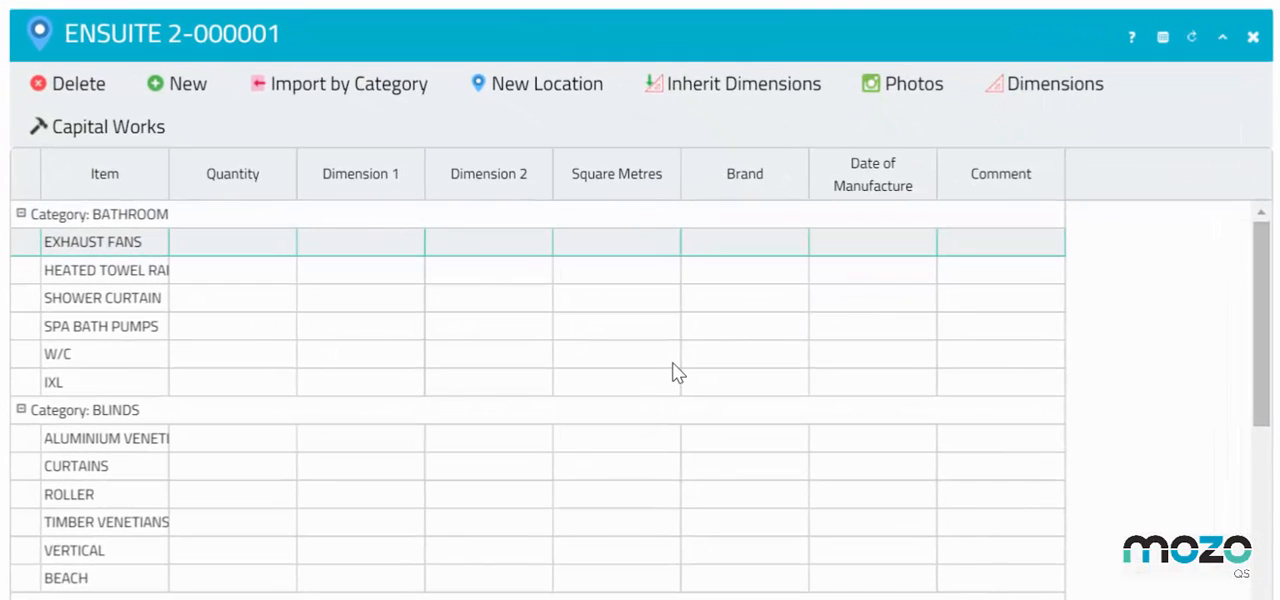
{"action": "scroll", "coordinate": [674, 373], "scroll_direction": "down", "scroll_amount": 4}
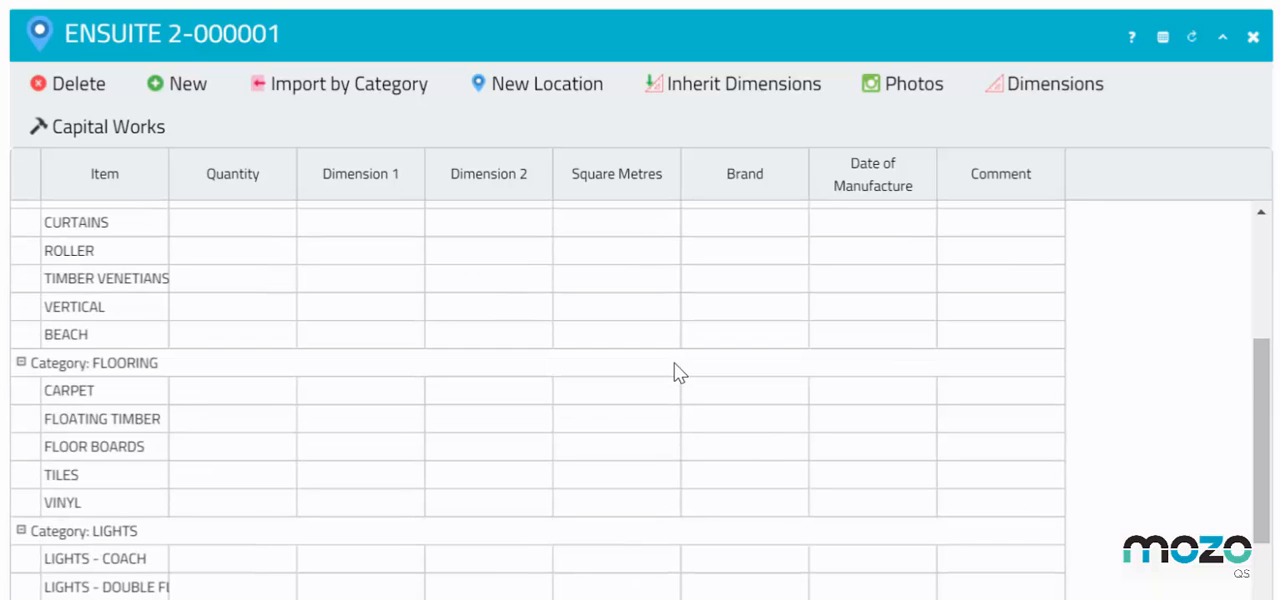